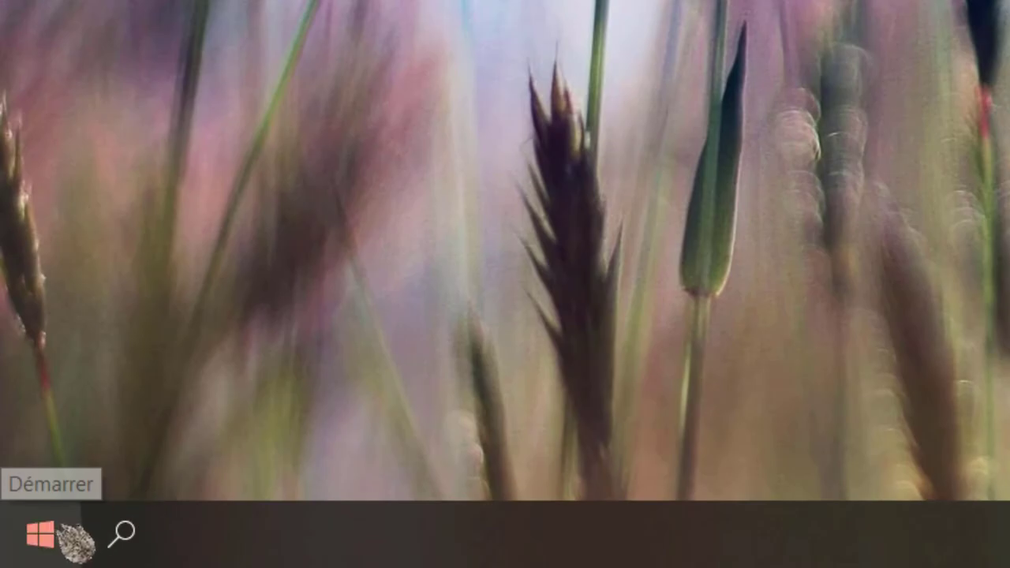
# - Start a new system backup plan and rename it Système-20H1-18932
pyautogui.click(71, 538)
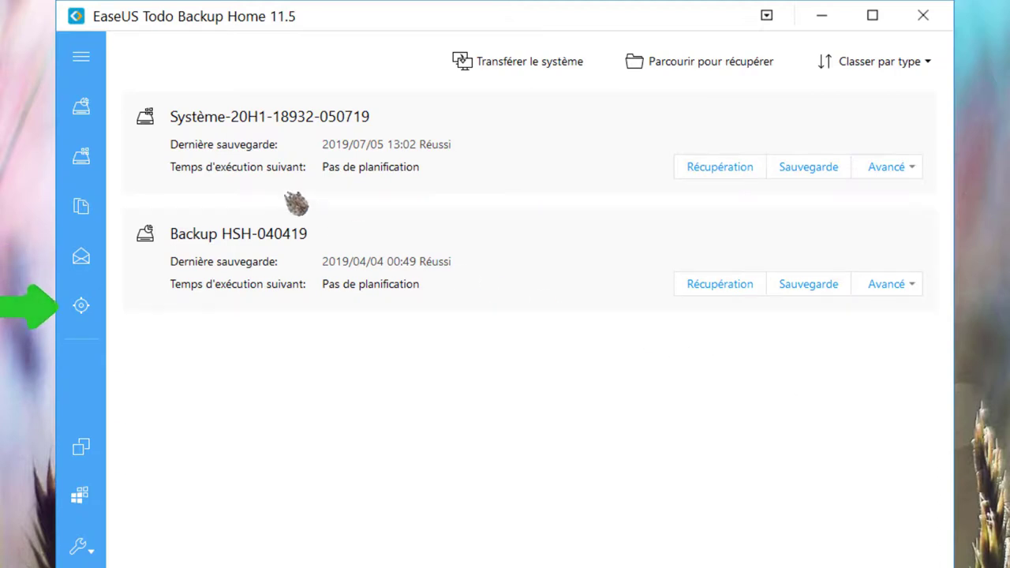
pyautogui.click(83, 159)
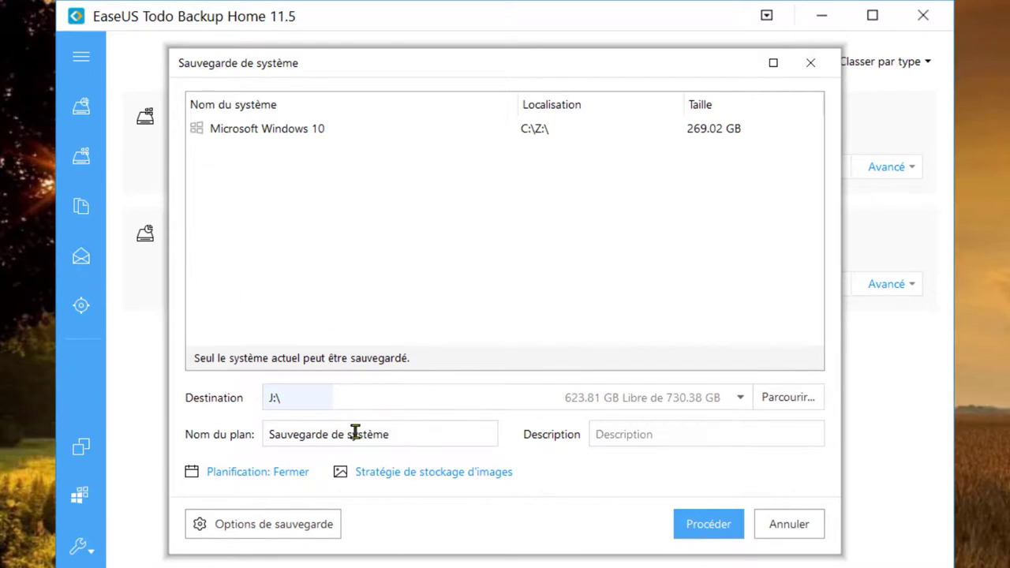
pyautogui.moveTo(353, 433); pyautogui.dragTo(275, 433)
pyautogui.press('BackSpace')
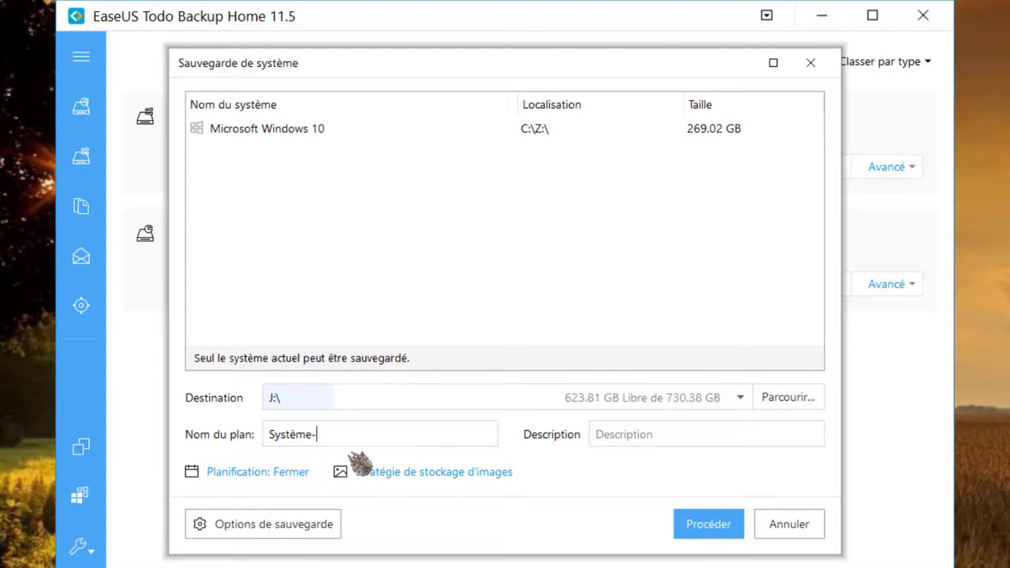
pyautogui.write('-20H1-18932')
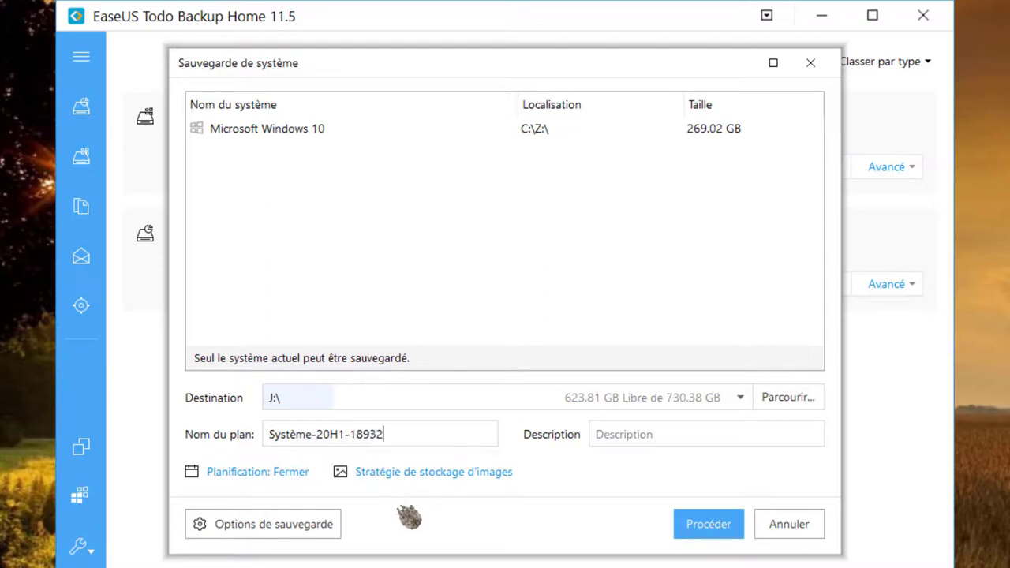
# - Open the plan's backup options and set compression to Haute
pyautogui.click(300, 530)
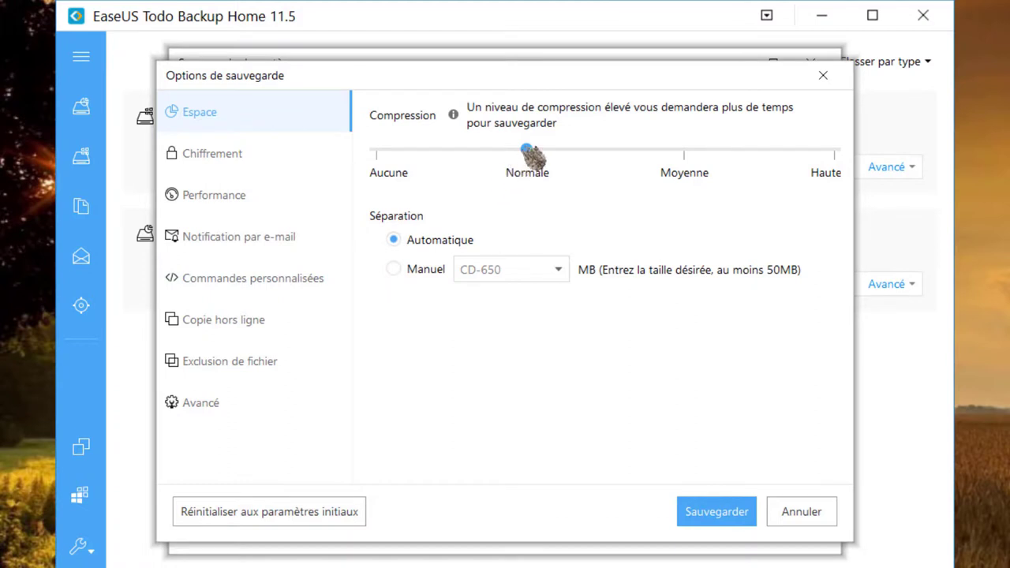
pyautogui.click(660, 170)
pyautogui.click(844, 172)
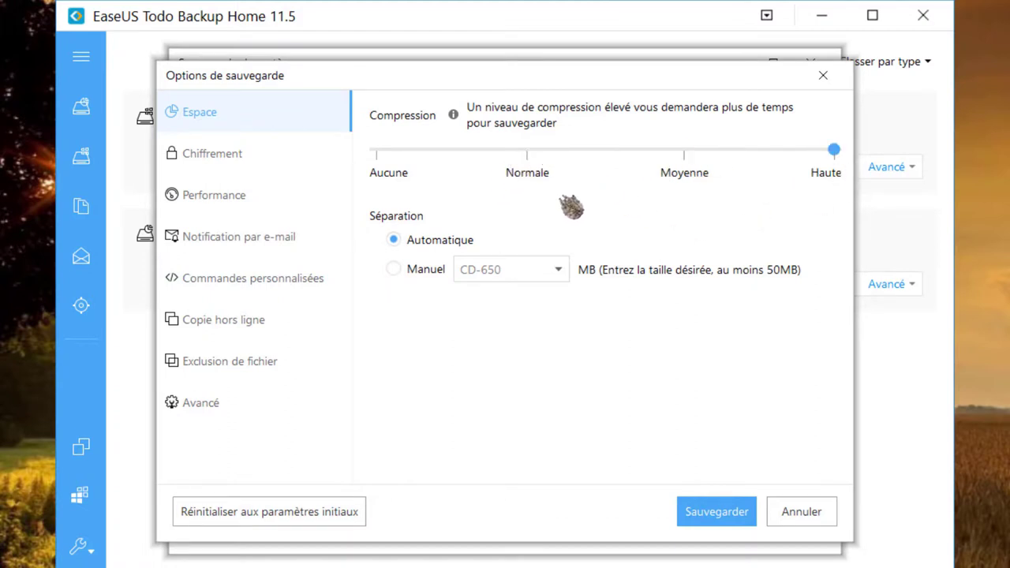
# - Leave encryption off and raise the backup priority to Haute
pyautogui.click(247, 161)
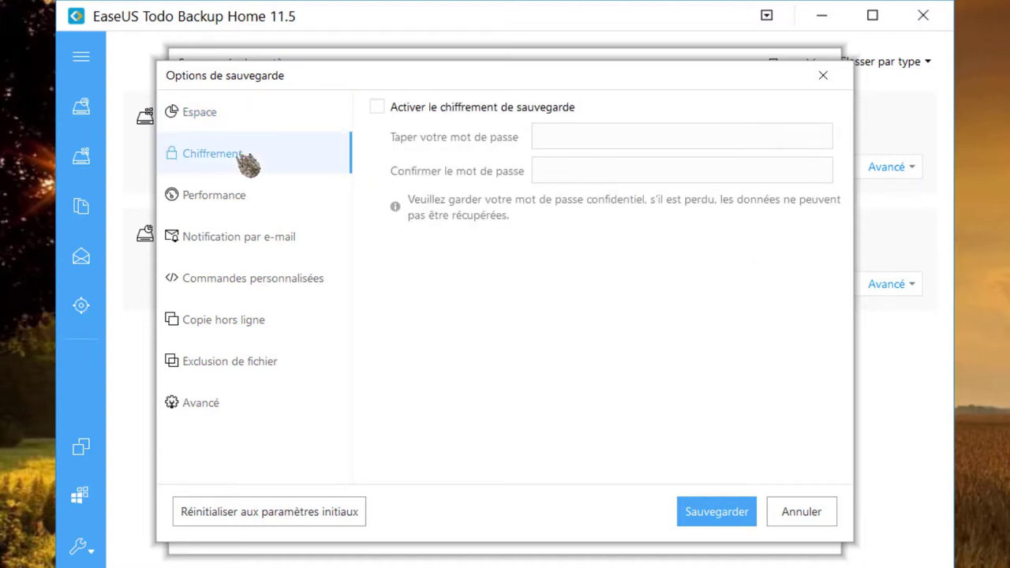
pyautogui.click(377, 108)
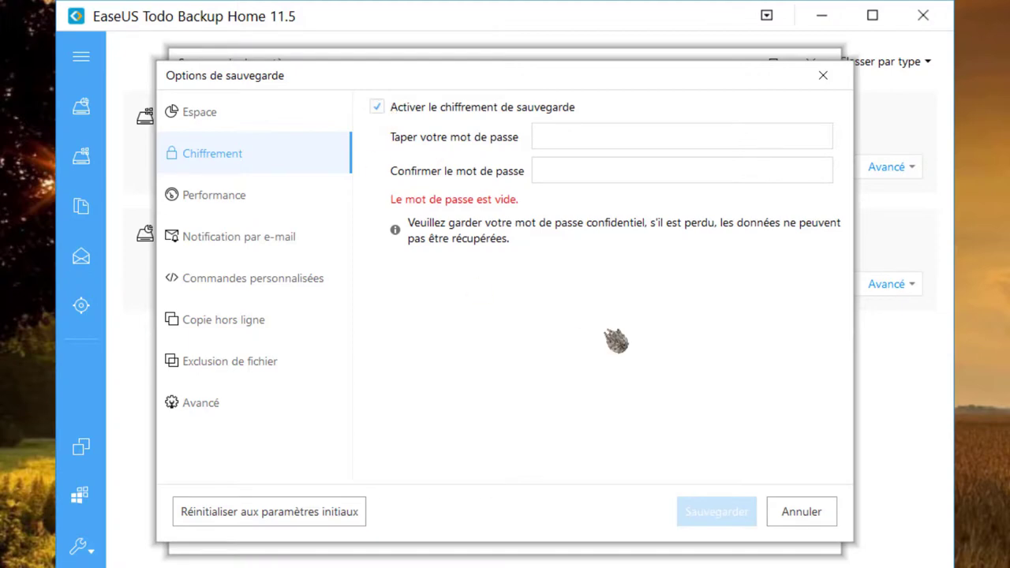
pyautogui.click(382, 111)
pyautogui.click(241, 202)
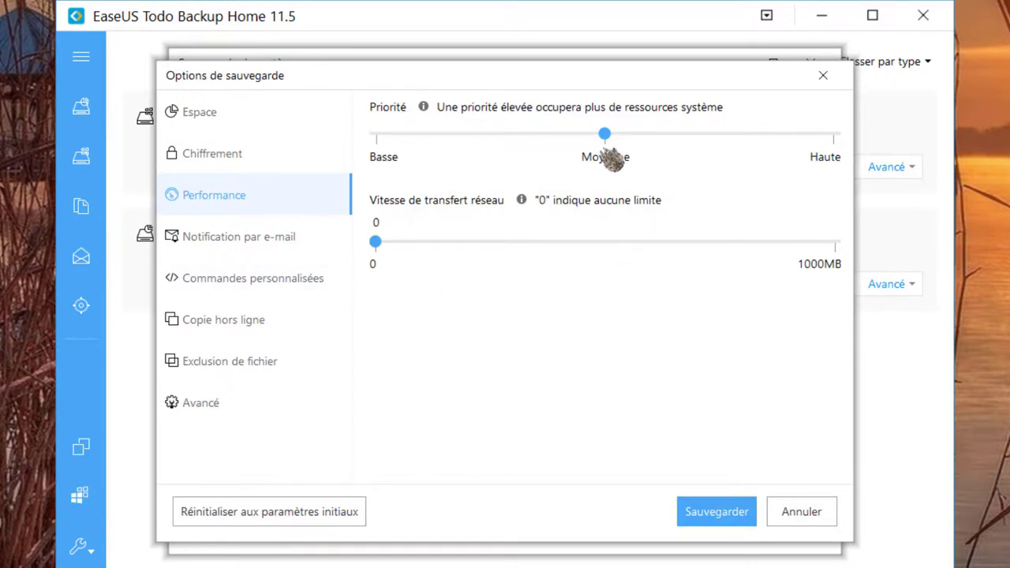
pyautogui.moveTo(611, 138); pyautogui.dragTo(827, 145)
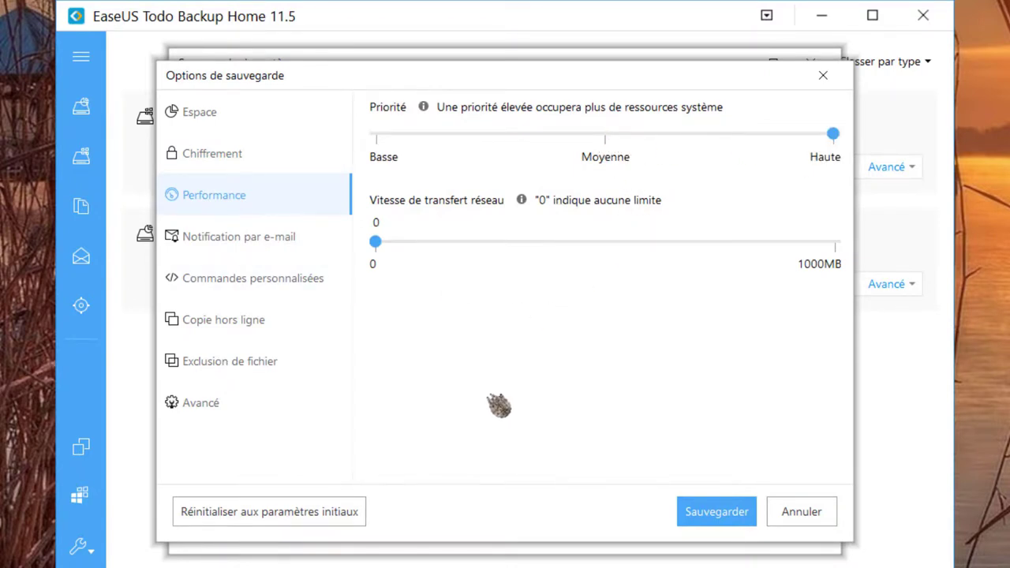
pyautogui.click(282, 251)
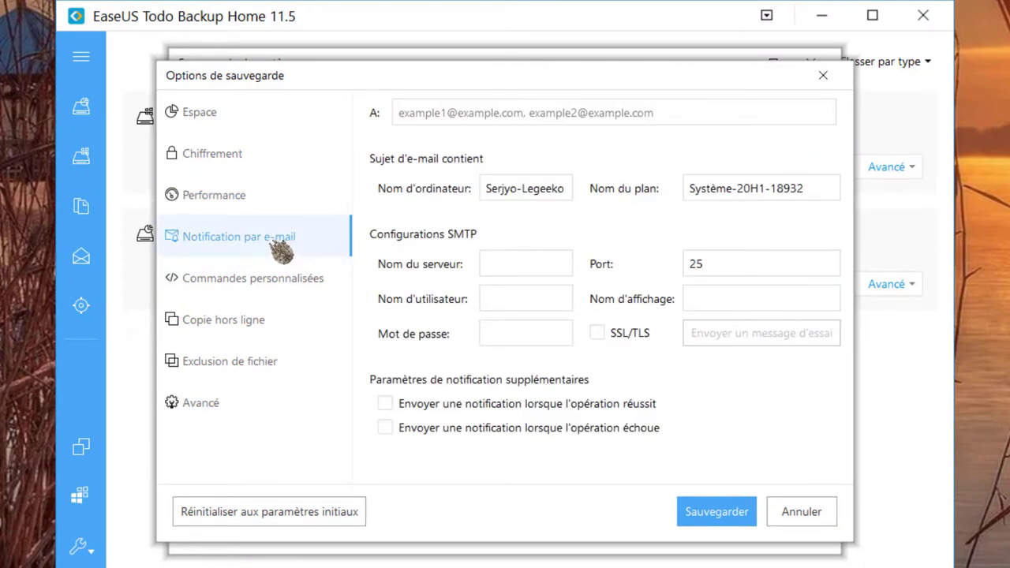
# - Enter the recipient's e-mail address, SMTP server smtp.gmail.com and port 465
pyautogui.click(454, 117)
pyautogui.hotkey('ctrl', 'v')
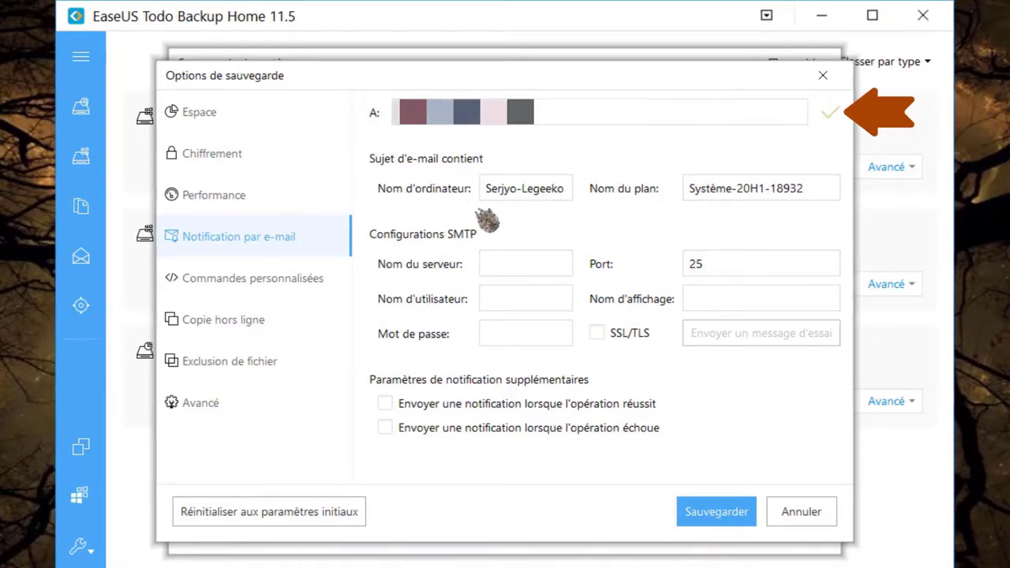
pyautogui.click(509, 268)
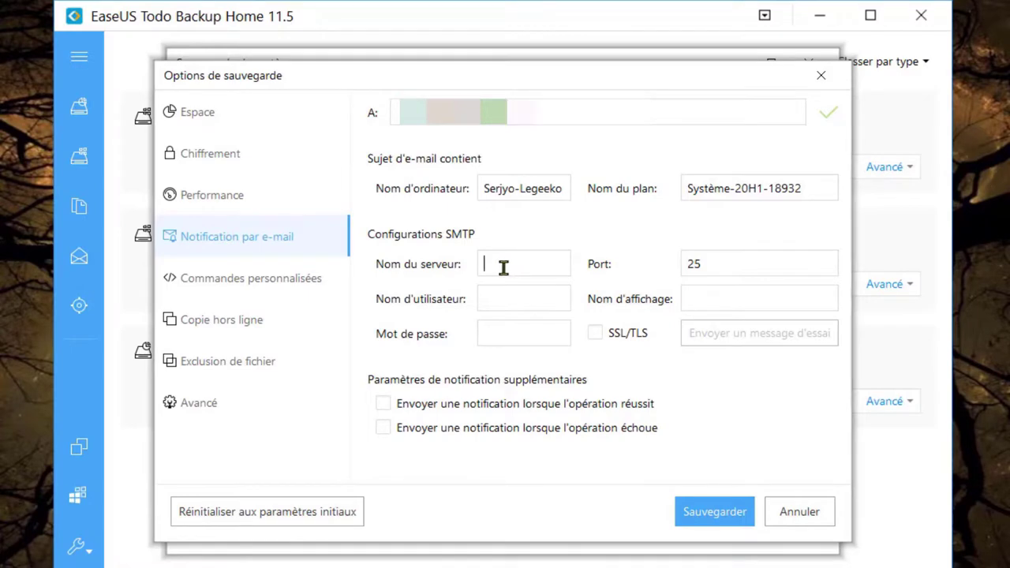
pyautogui.write('sm')
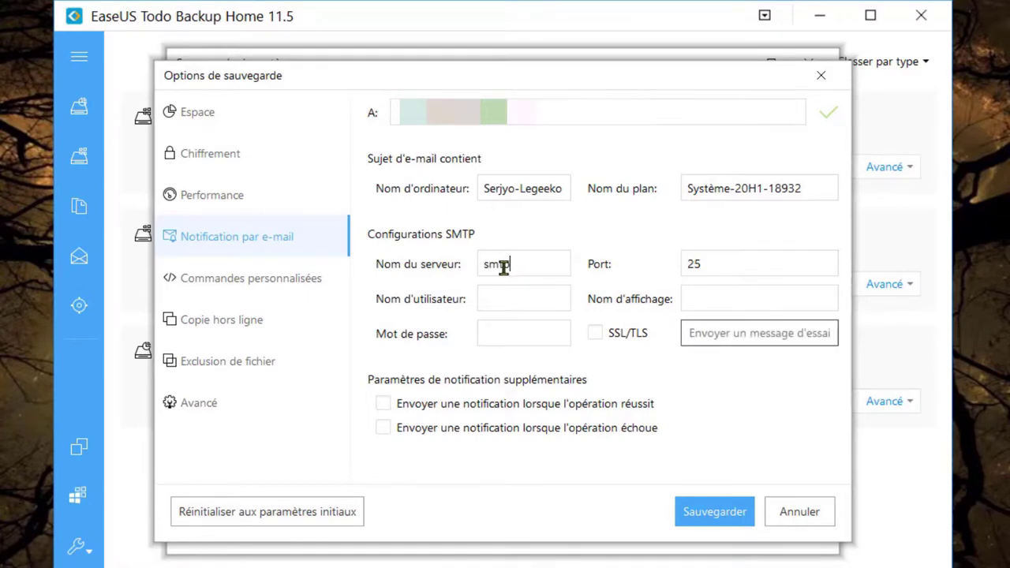
pyautogui.write('tp.gmail.com')
pyautogui.click(716, 264)
pyautogui.write('465')
# - Fill in the SMTP username and account password, enable SSL/TLS, and send a successful test mail
pyautogui.hotkey('ctrl', 'v')
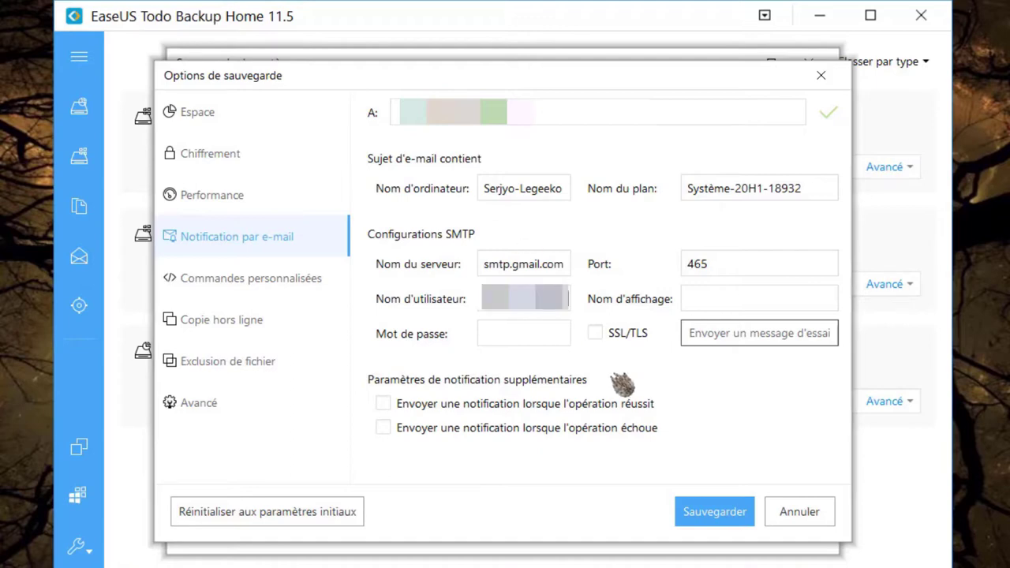
pyautogui.click(513, 335)
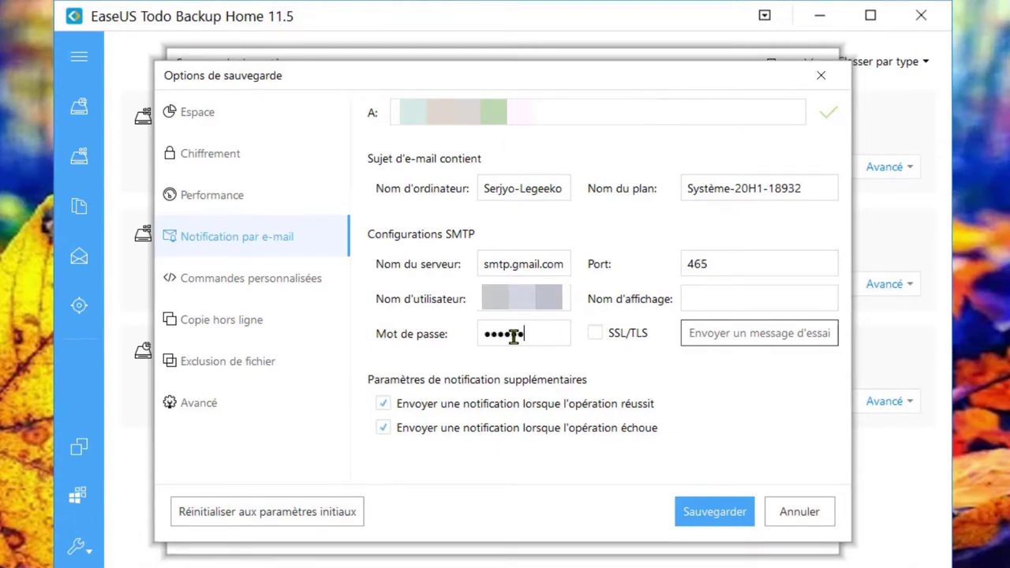
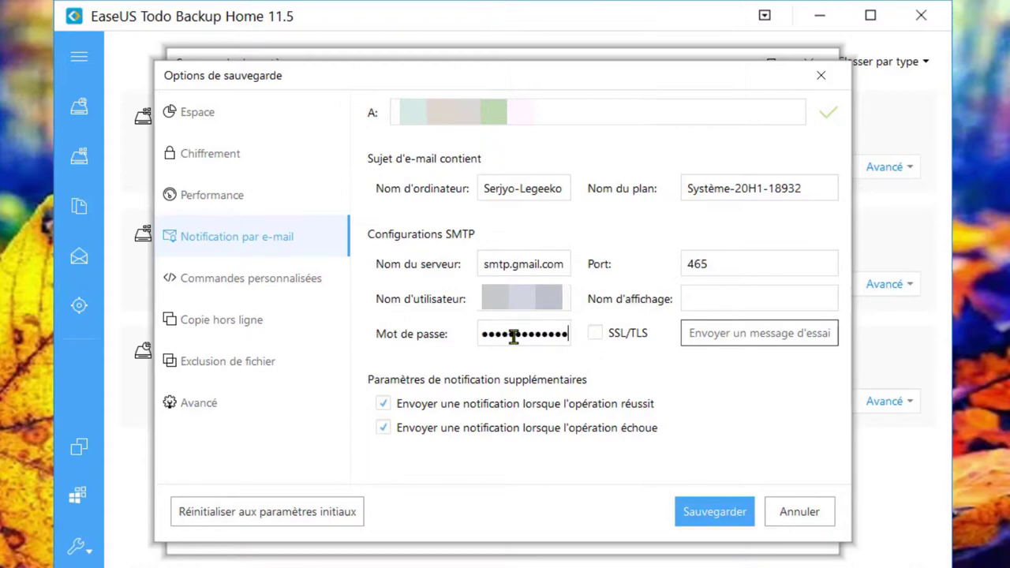
pyautogui.click(600, 335)
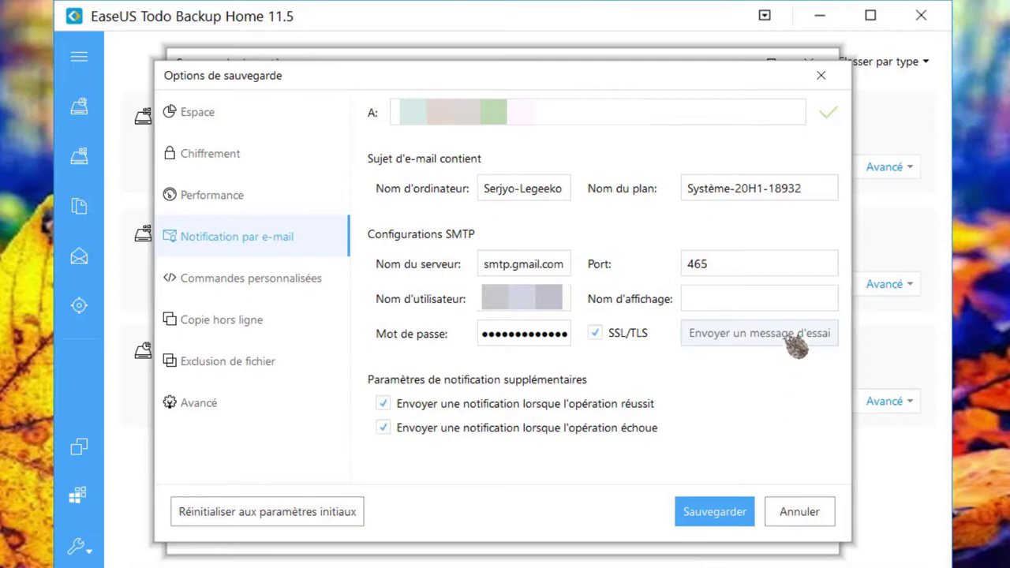
pyautogui.click(789, 343)
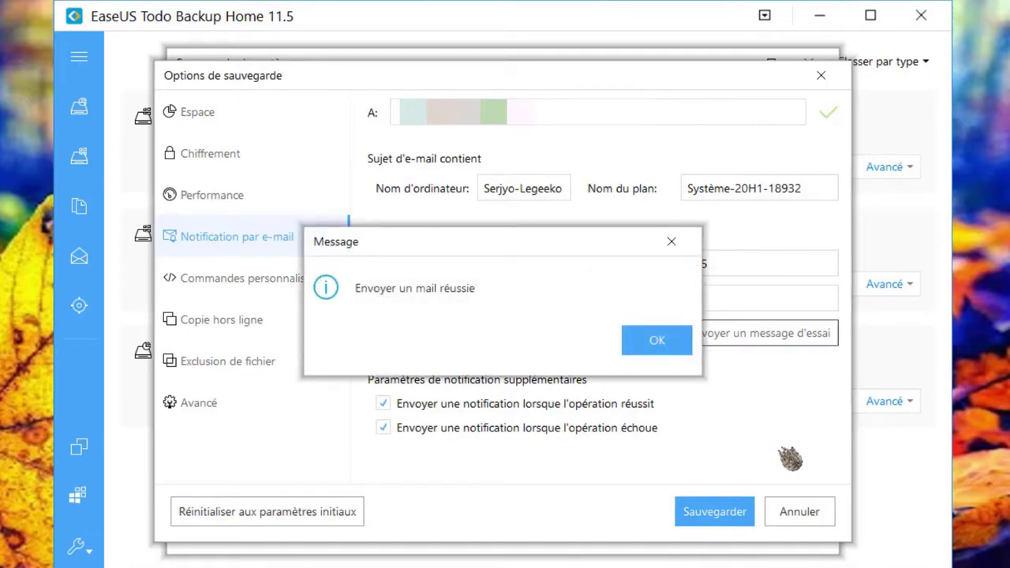
pyautogui.click(667, 347)
# - Leave file exclusion disabled and enable Sauvegarde secteur par secteur in the advanced options
pyautogui.click(266, 368)
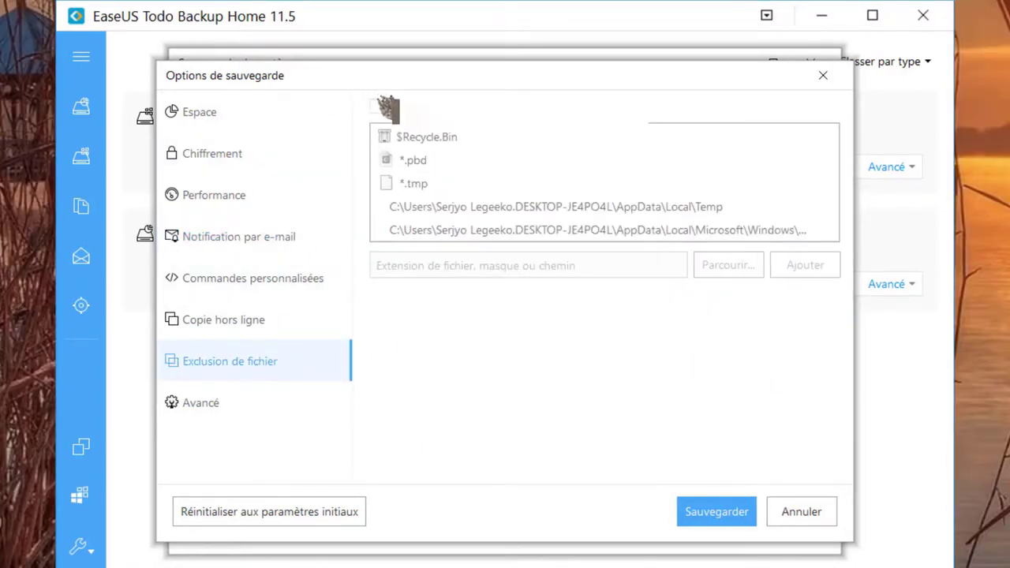
pyautogui.click(379, 107)
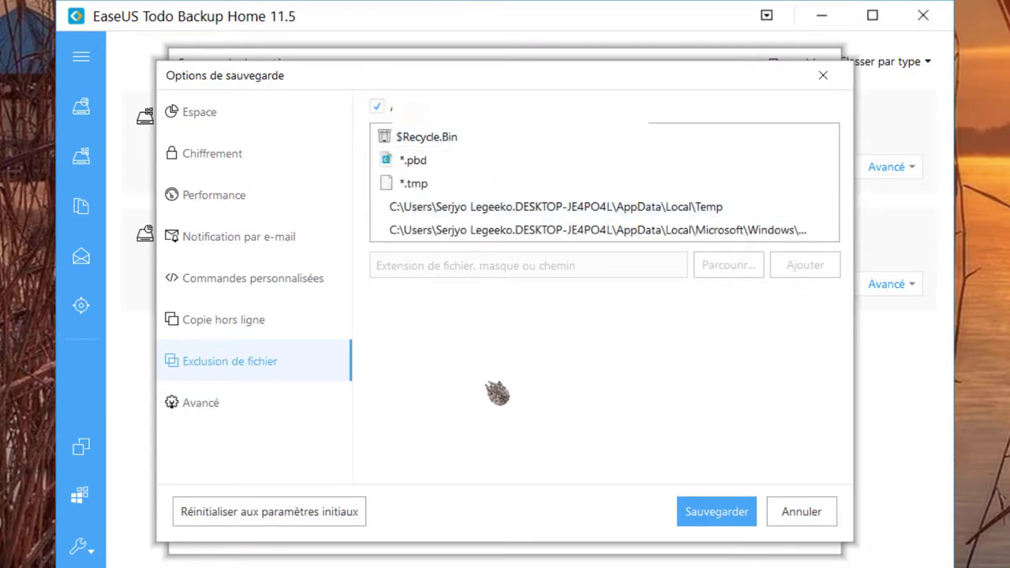
pyautogui.click(380, 107)
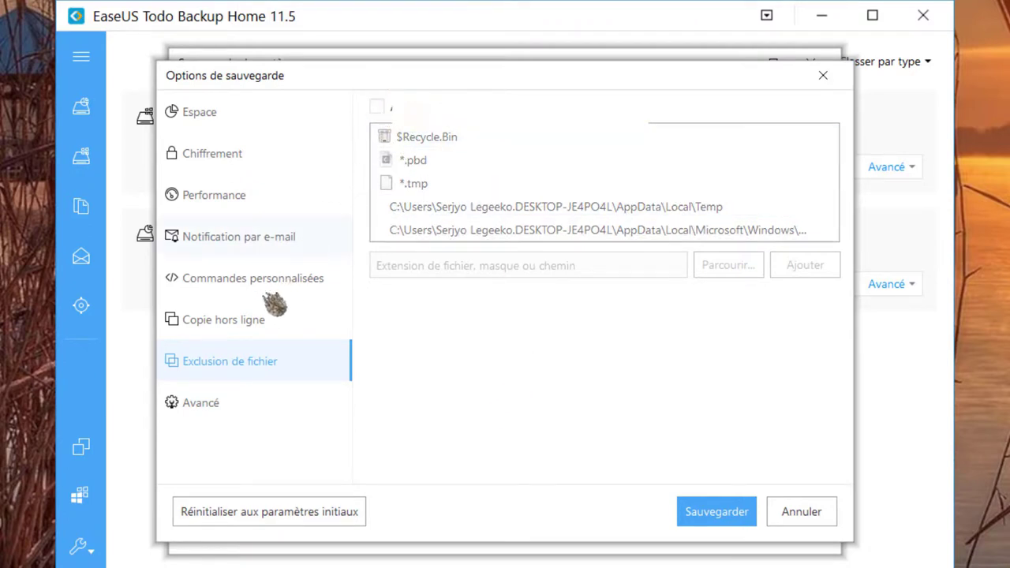
pyautogui.click(221, 407)
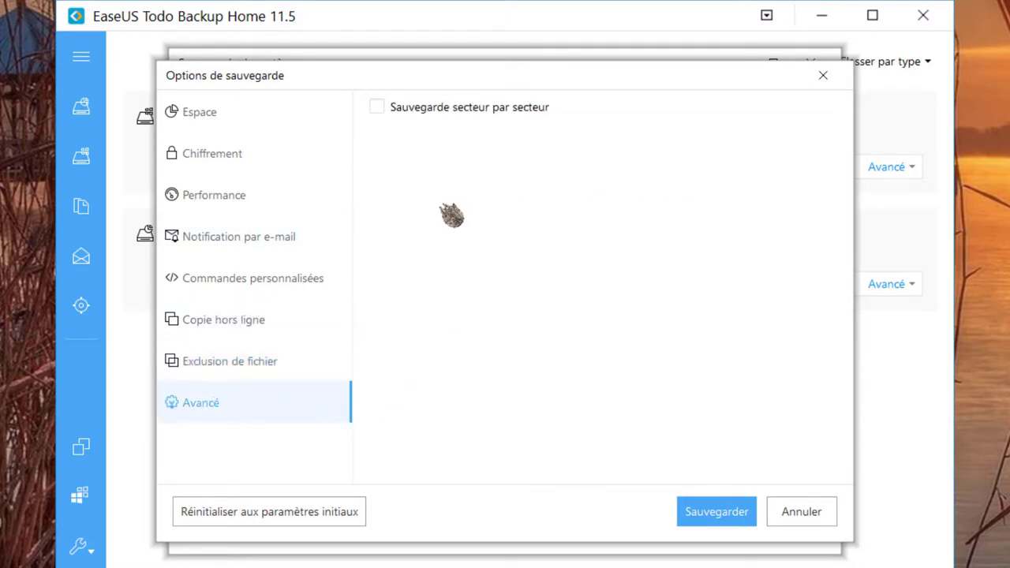
pyautogui.click(386, 110)
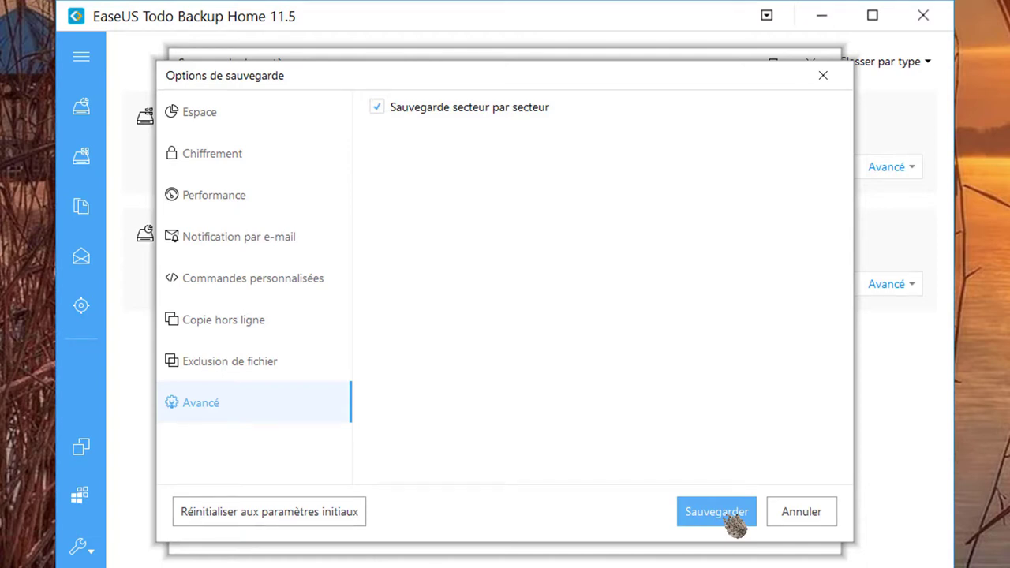
# - Save the backup options and set the schedule to repeat weekly (Hebdomadaire)
pyautogui.click(716, 512)
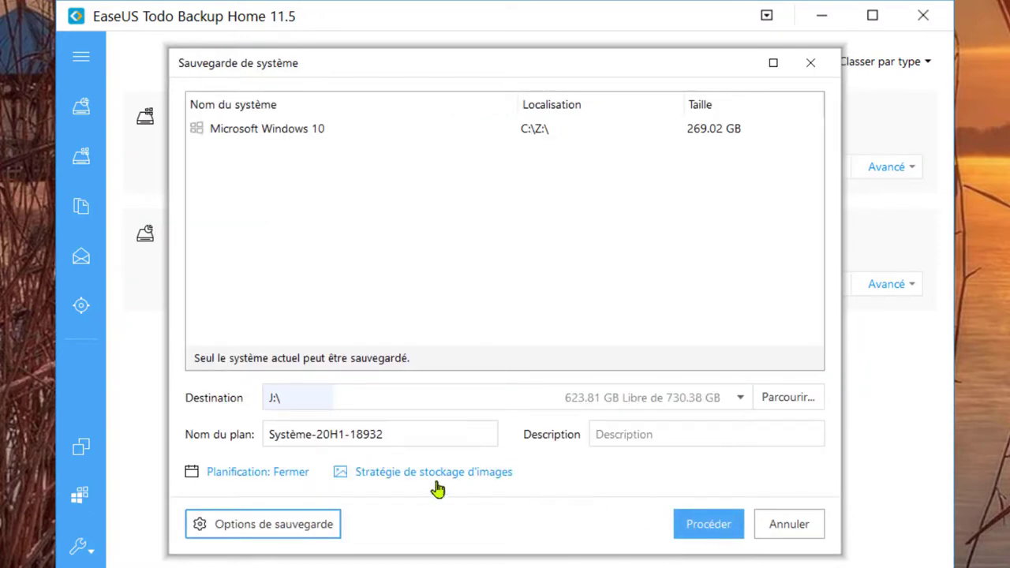
pyautogui.click(249, 473)
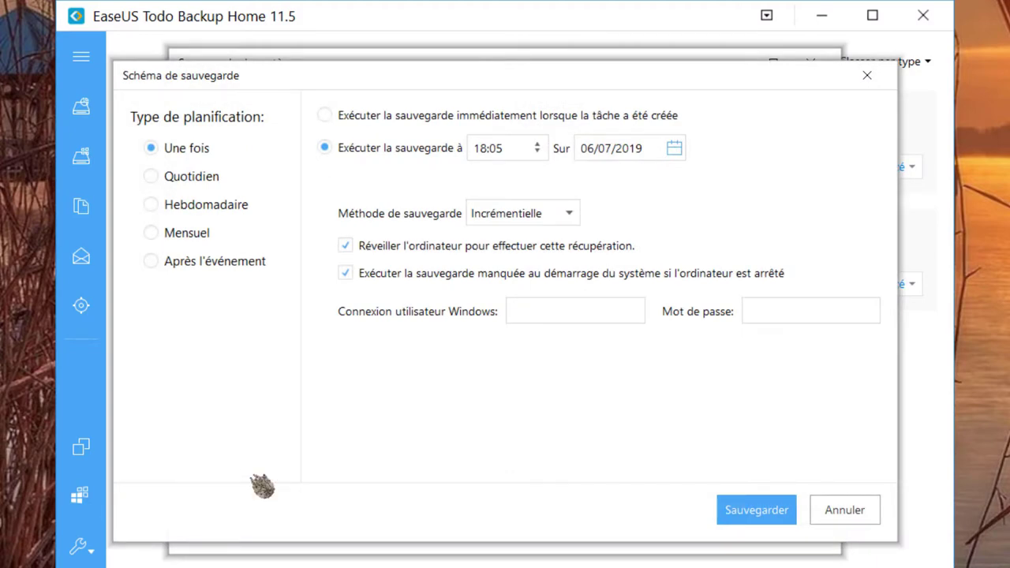
pyautogui.click(154, 177)
pyautogui.click(154, 205)
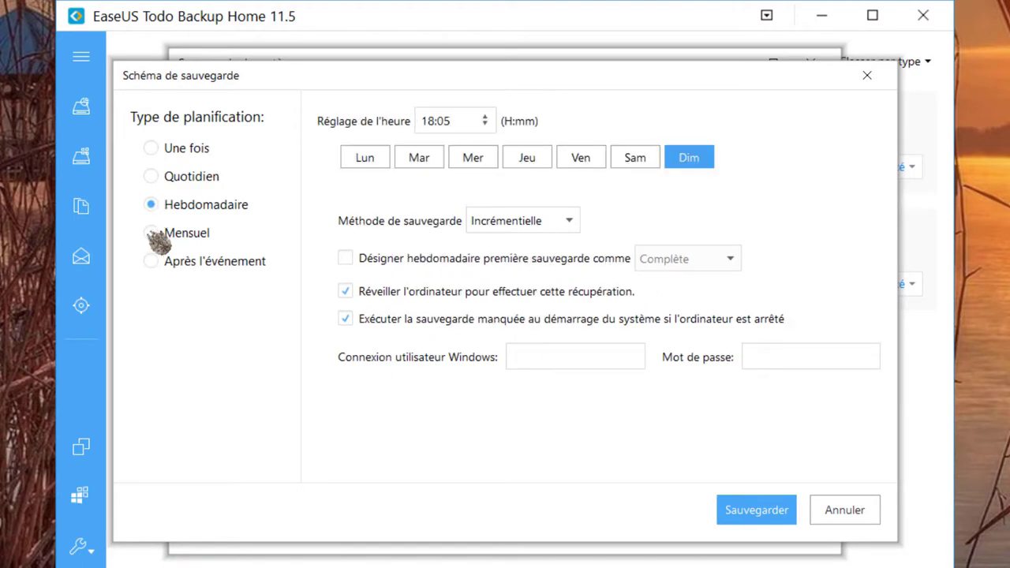
pyautogui.click(154, 233)
pyautogui.click(154, 261)
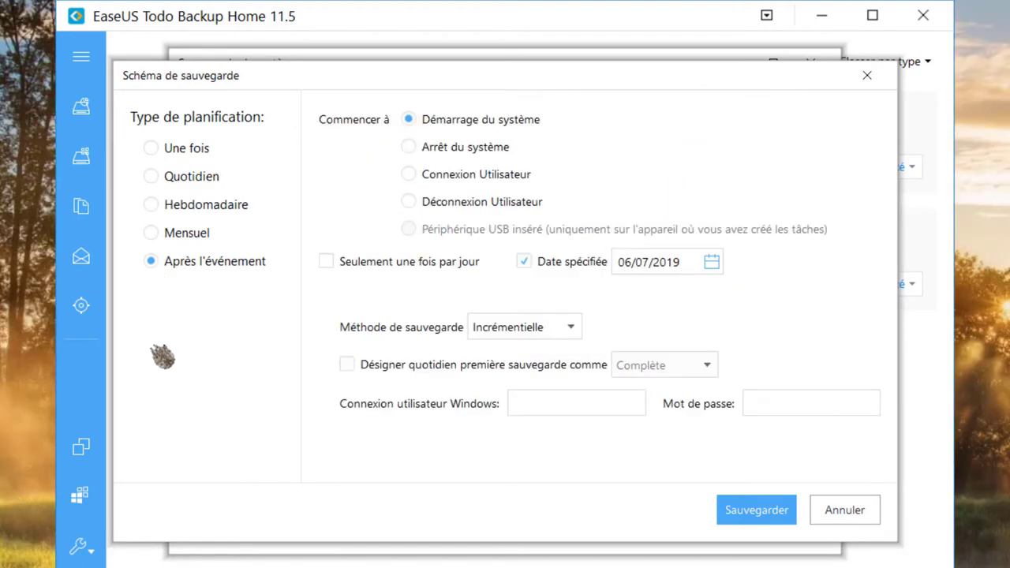
pyautogui.click(156, 205)
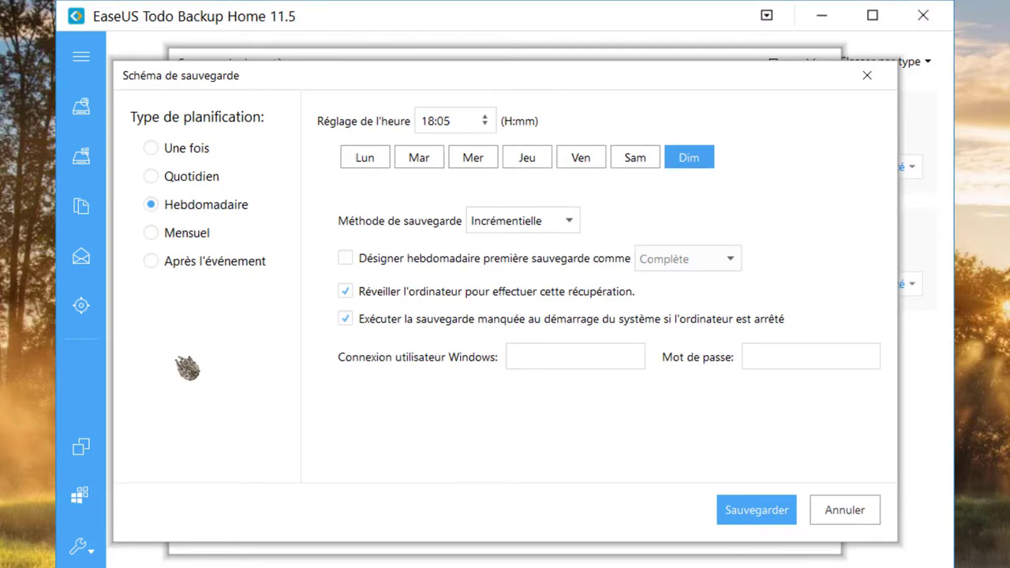
# - Mark Monday, Wednesday and Friday as backup days
pyautogui.click(365, 157)
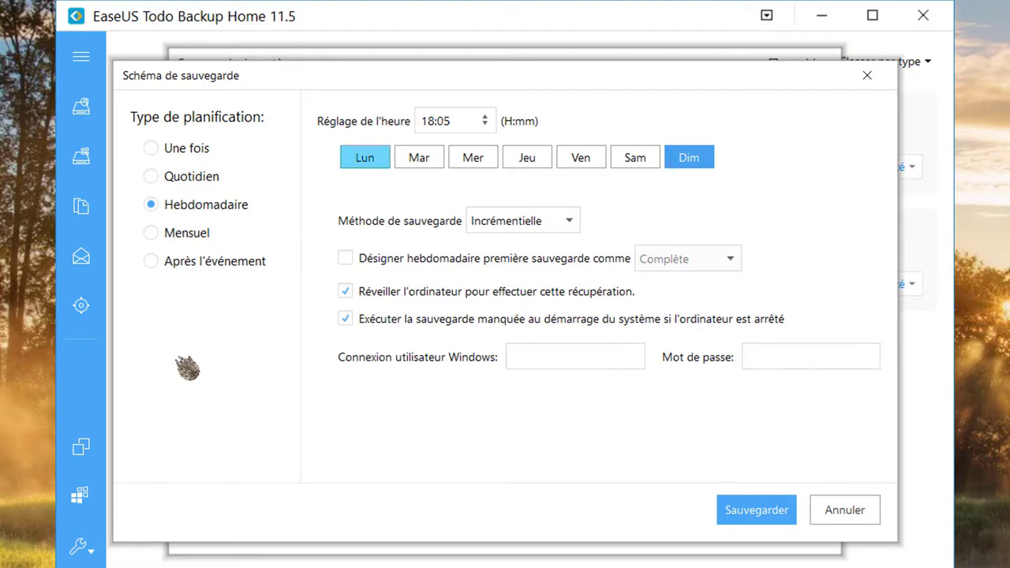
pyautogui.click(473, 157)
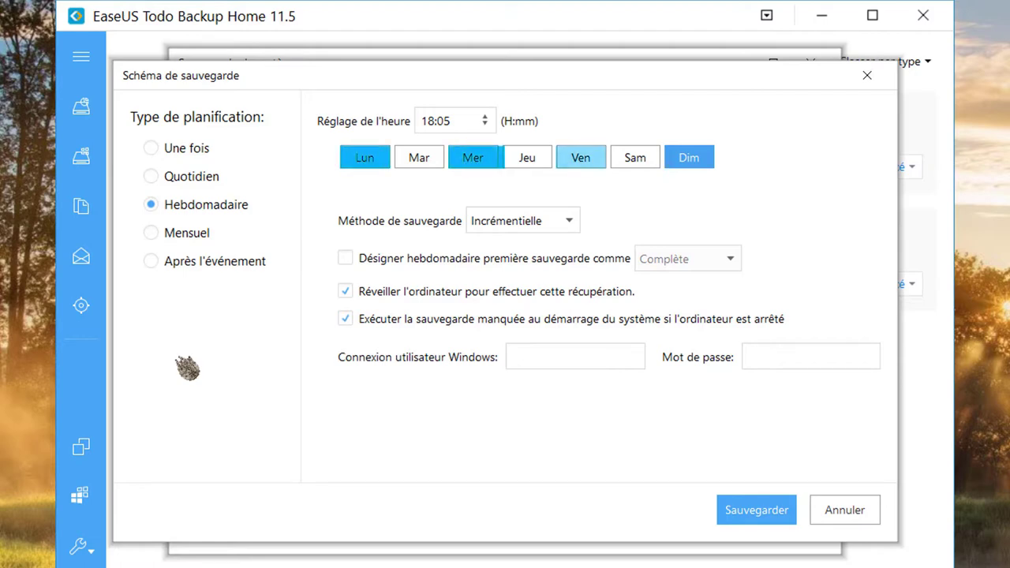
pyautogui.click(581, 157)
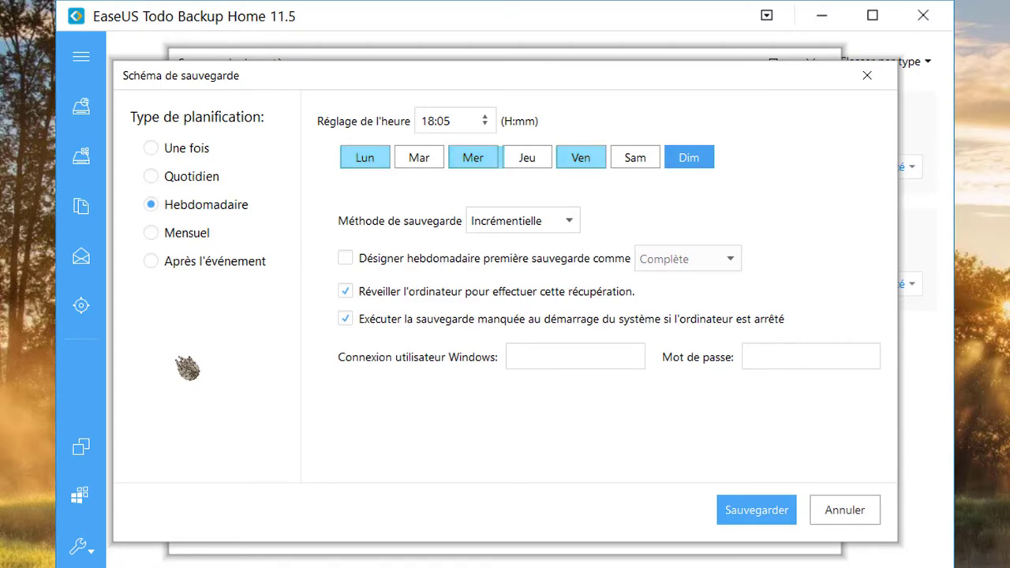
# - Set the backup time to 08:30 and make Wednesday the backup day instead of Sunday
pyautogui.click(487, 129)
pyautogui.write('08')
pyautogui.press('BackSpace')
pyautogui.press('BackSpace')
pyautogui.write('30')
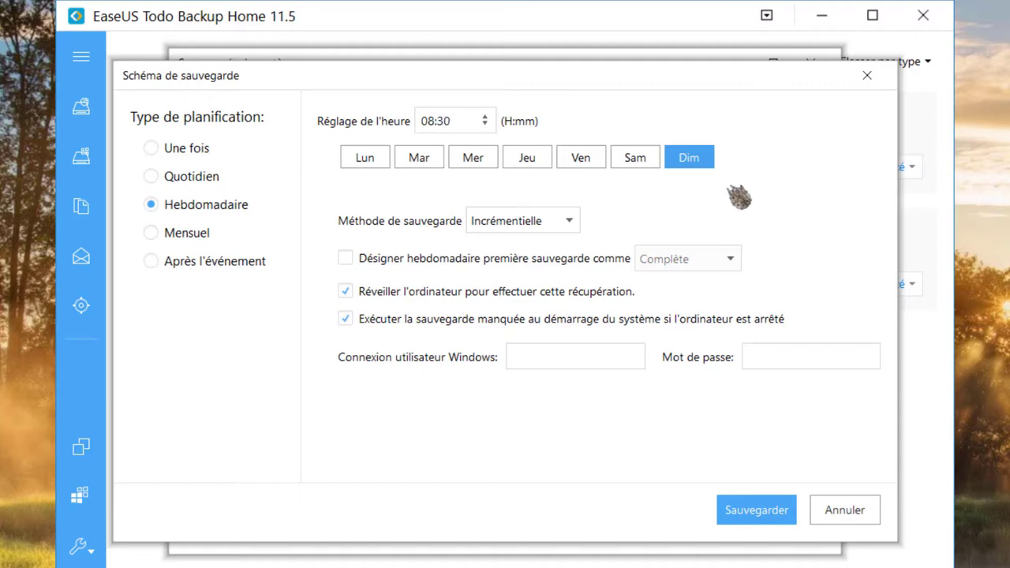
pyautogui.click(710, 165)
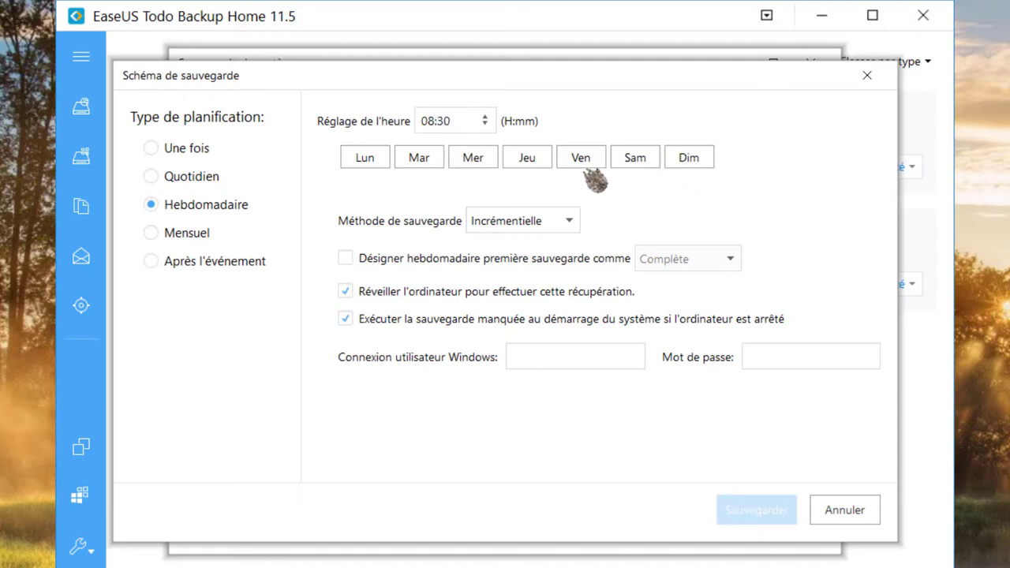
pyautogui.click(476, 161)
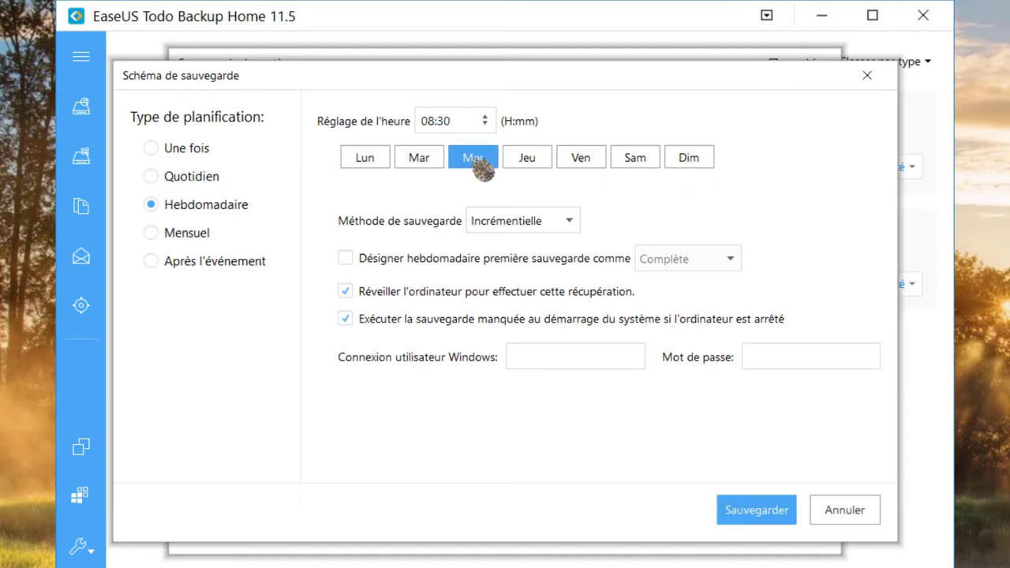
# - Set the backup method to Complète so every backup is full
pyautogui.click(576, 225)
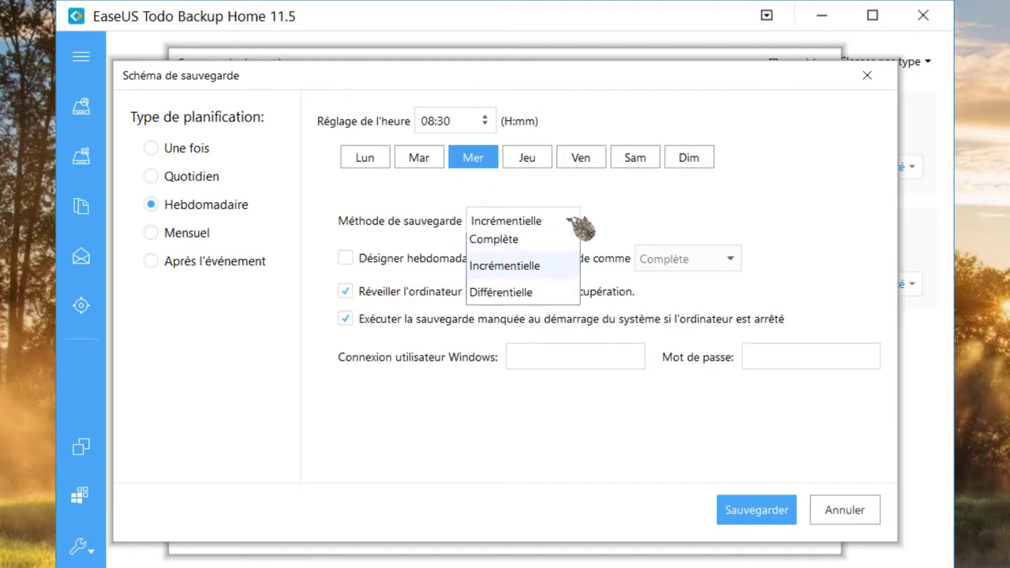
pyautogui.click(622, 218)
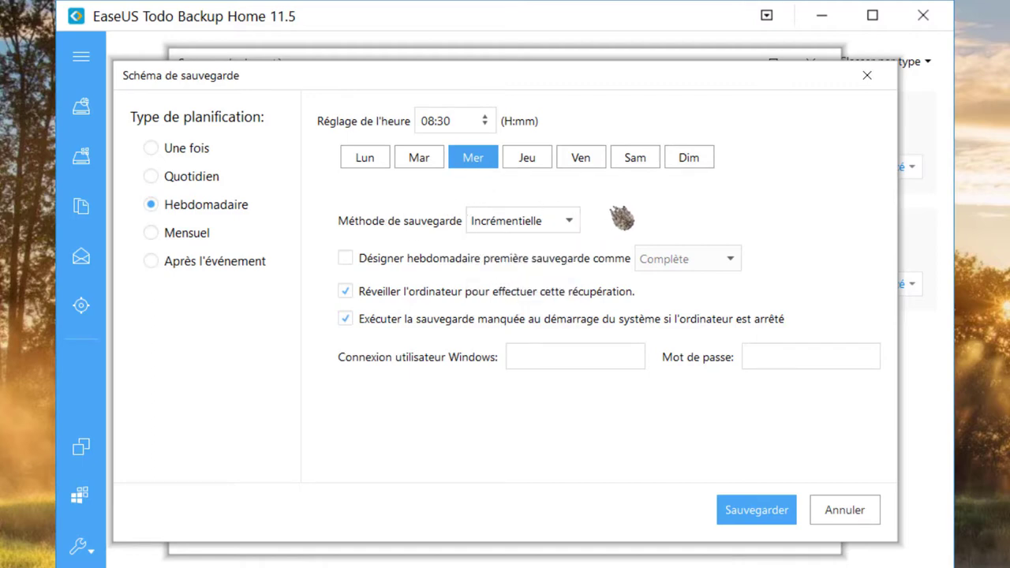
pyautogui.click(346, 259)
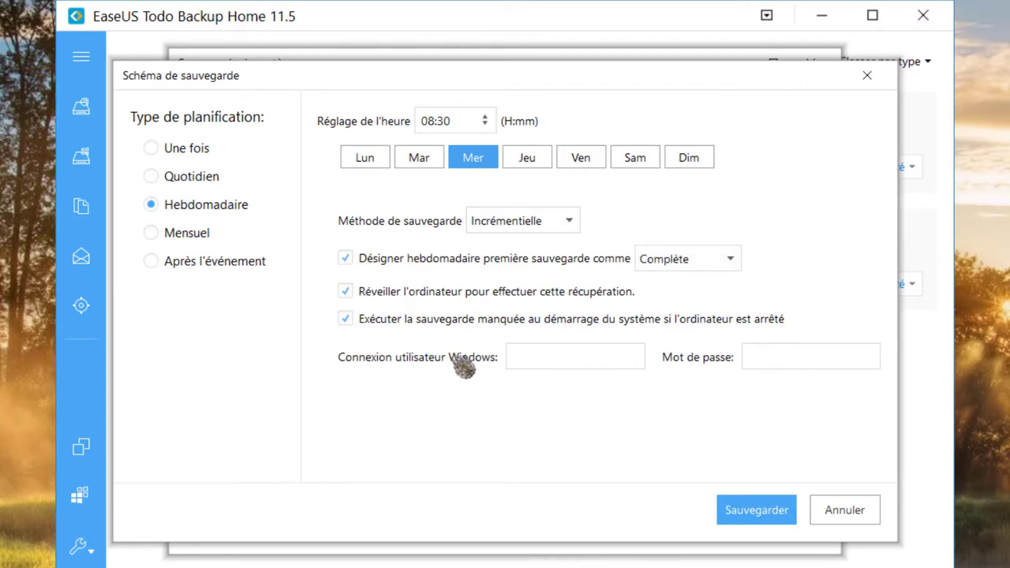
pyautogui.click(346, 259)
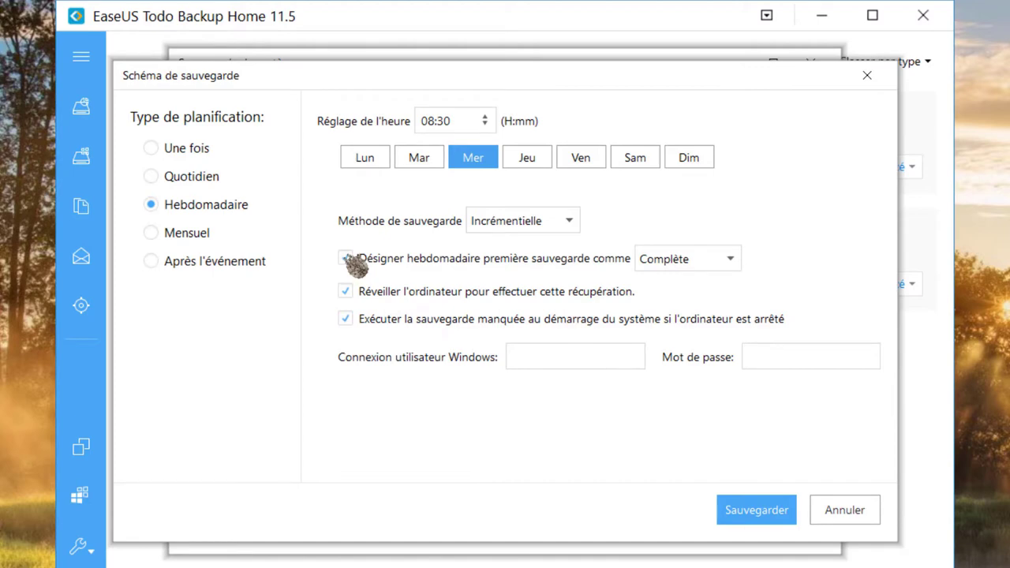
pyautogui.click(570, 223)
pyautogui.click(483, 249)
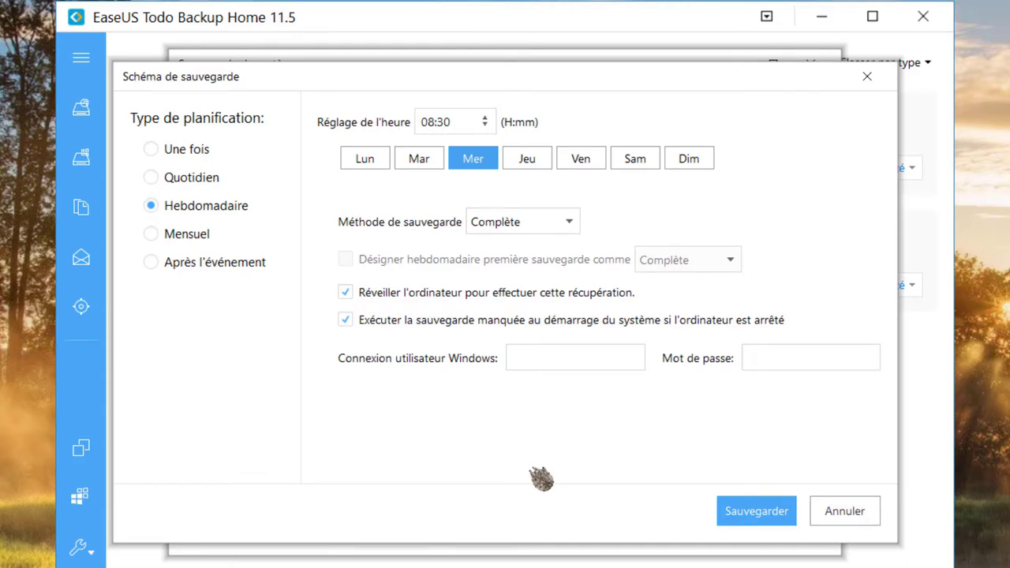
# - Enter the Windows user account name and save the weekly full-backup schedule
pyautogui.click(514, 359)
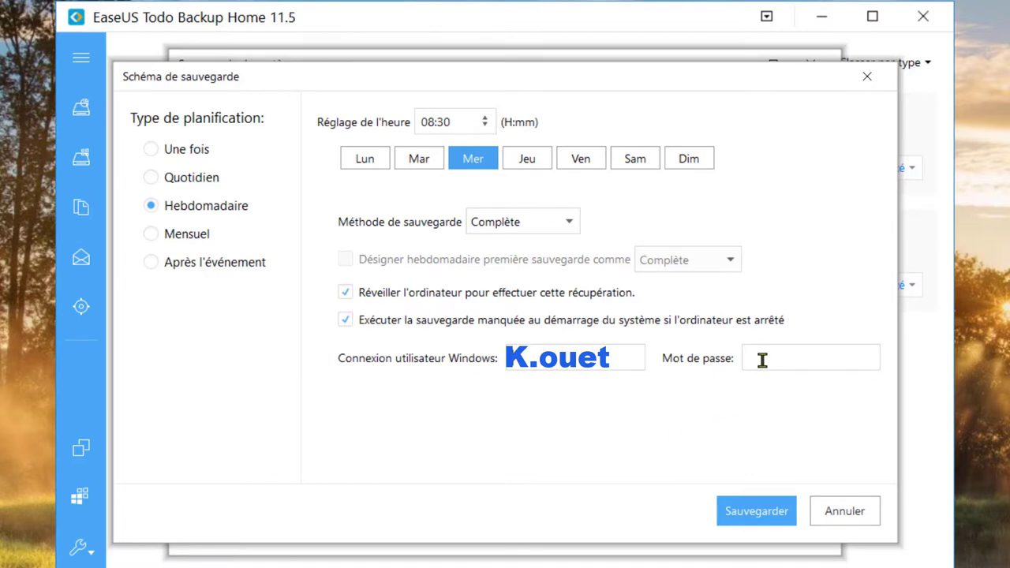
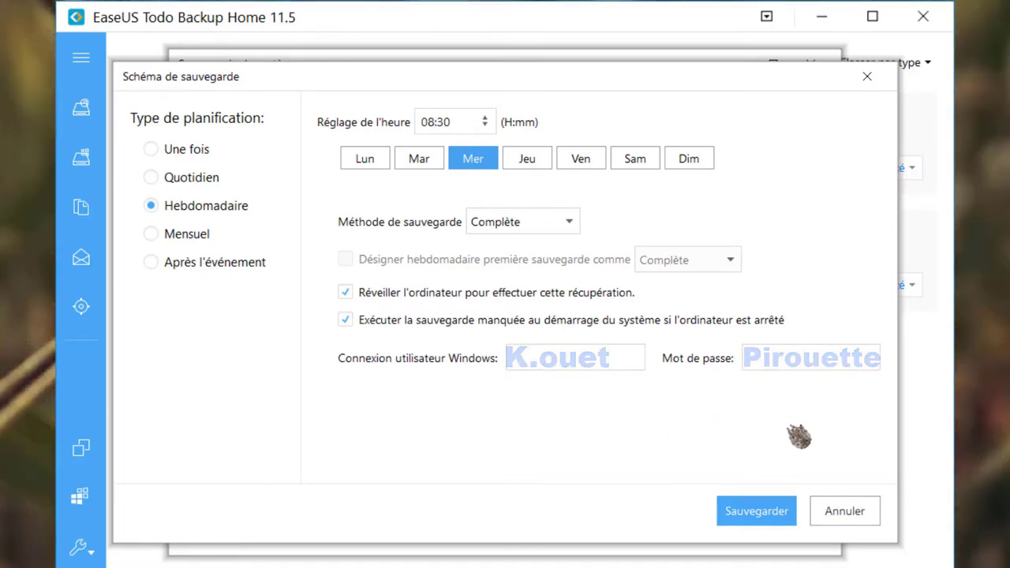
pyautogui.click(764, 505)
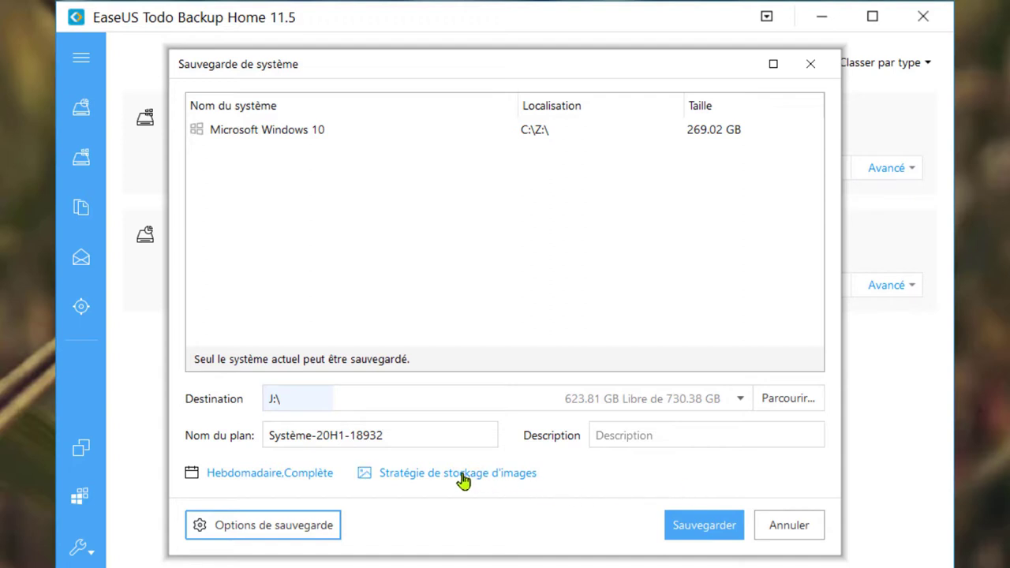
# - Enable the image retention strategy, keeping backup images for at most 10 days
pyautogui.click(392, 479)
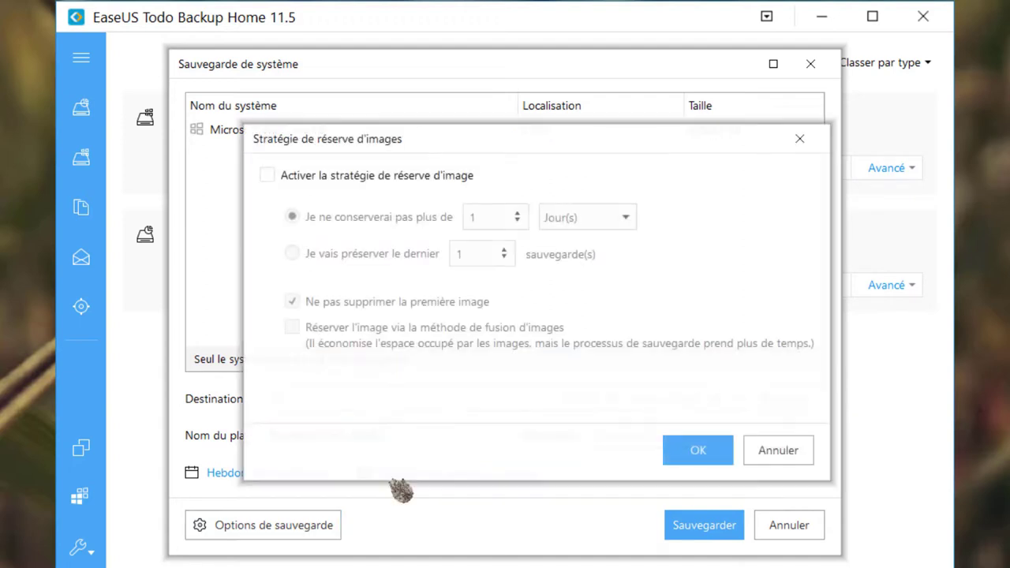
pyautogui.click(268, 176)
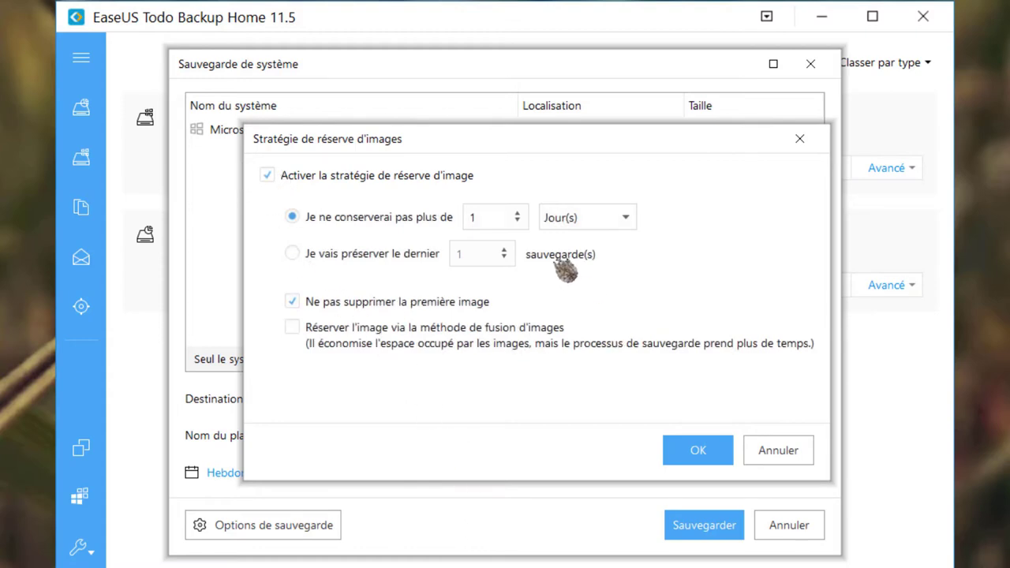
pyautogui.click(521, 215)
pyautogui.click(520, 215)
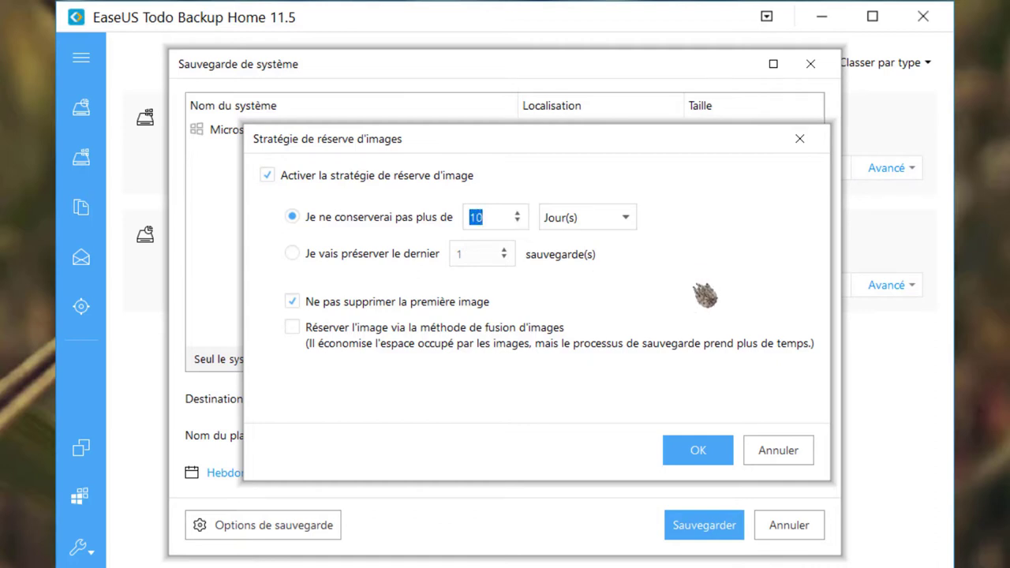
pyautogui.click(698, 456)
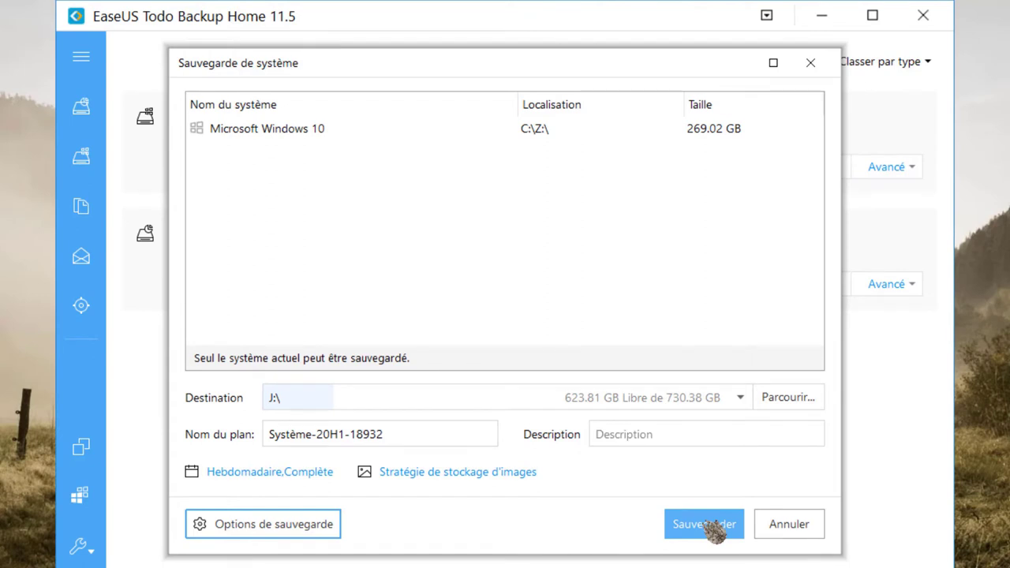
# - Save the Système-20H1-18932 system backup plan to the plan list
pyautogui.click(713, 531)
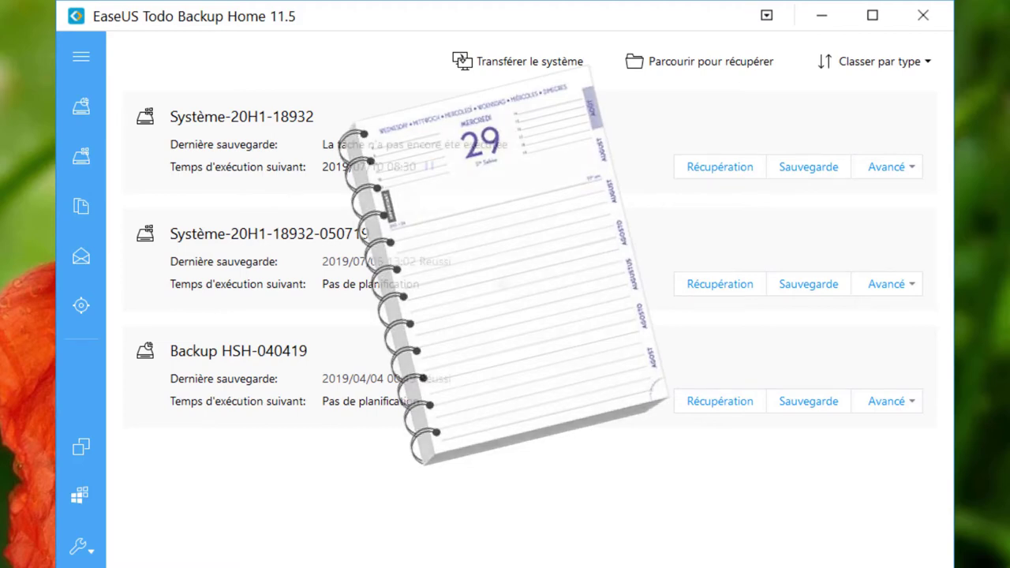
# - Open the Avancé actions menu for the Système-20H1-18932 plan
pyautogui.click(918, 169)
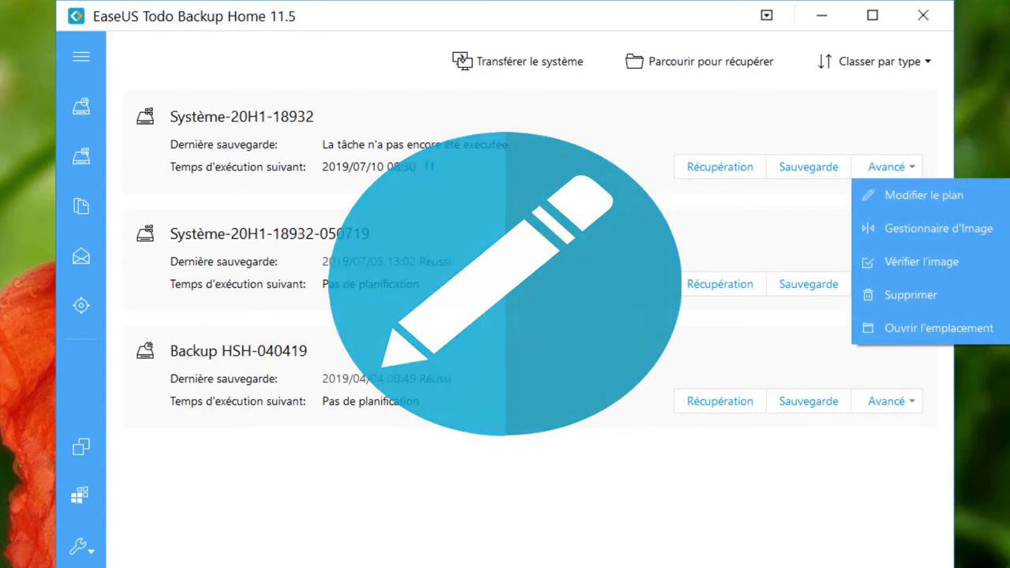